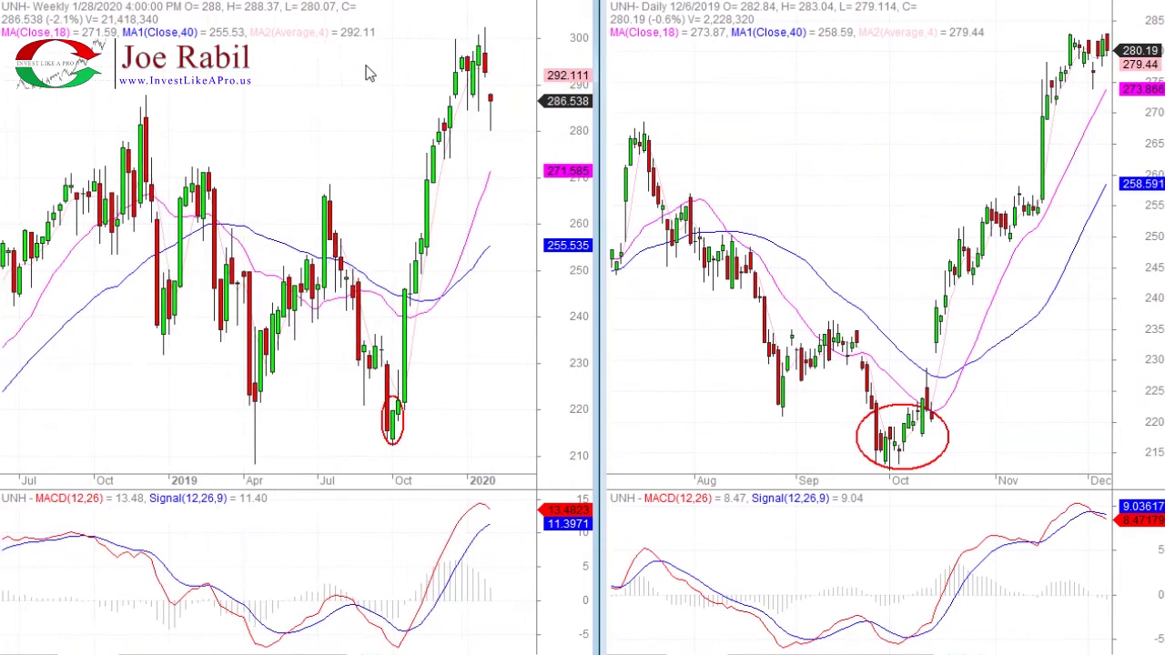
# Widen the ellipse around the circled October 2019 low on the weekly UNH chart
pyautogui.scroll(2, 368, 73)
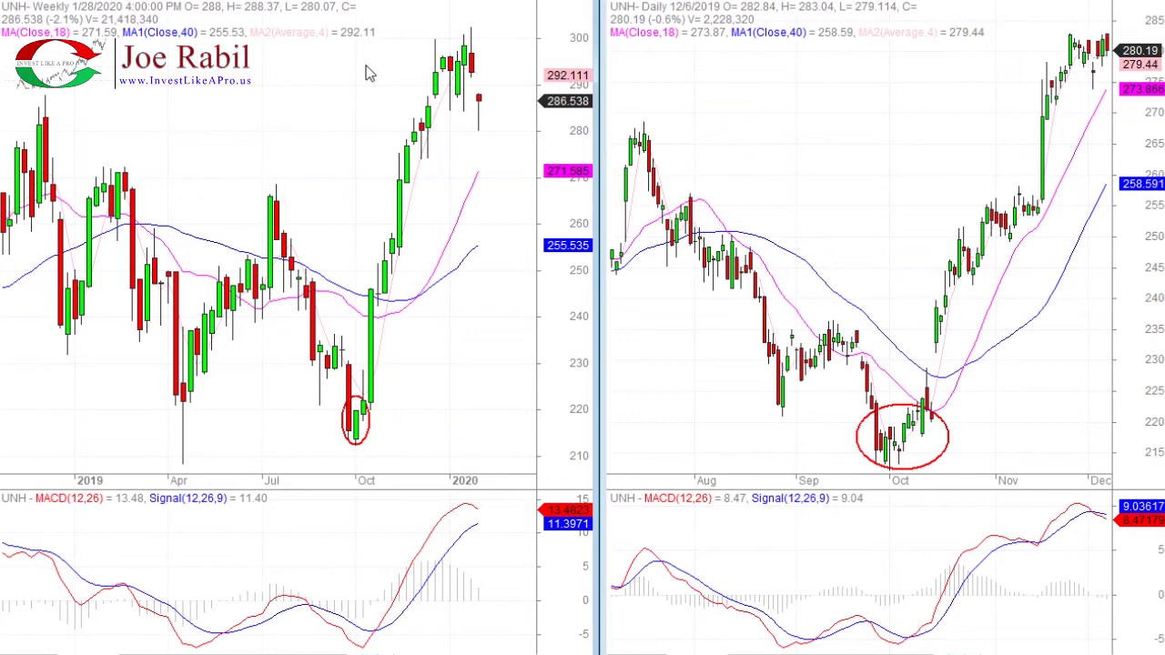
pyautogui.scroll(-3, 368, 73)
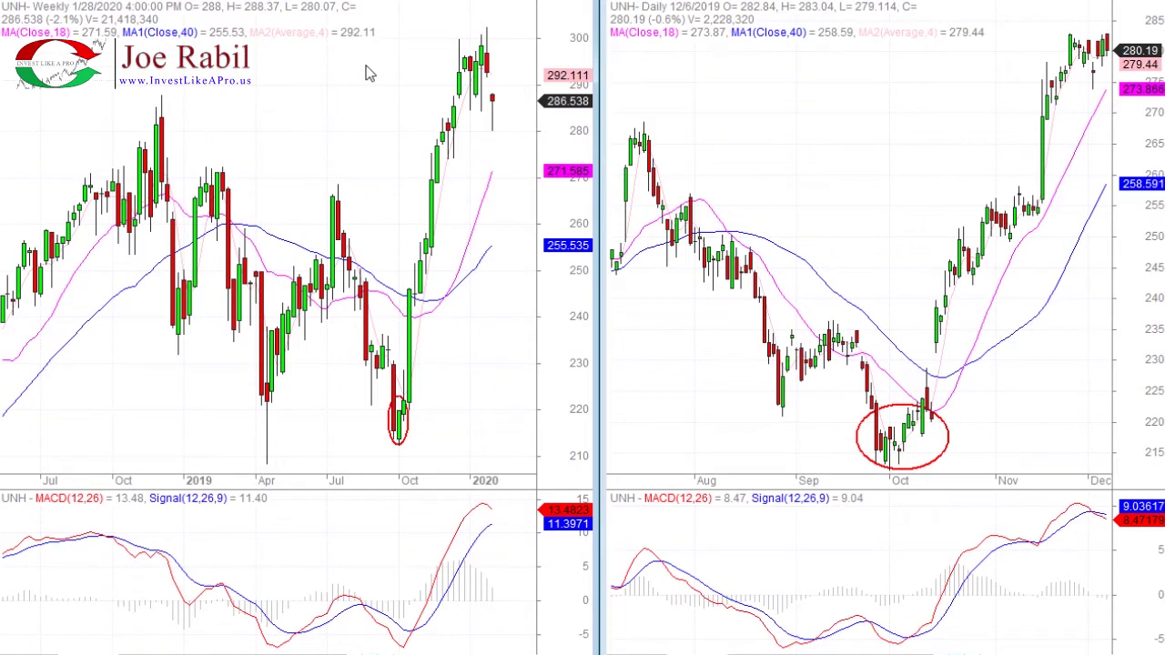
pyautogui.moveTo(369, 72)
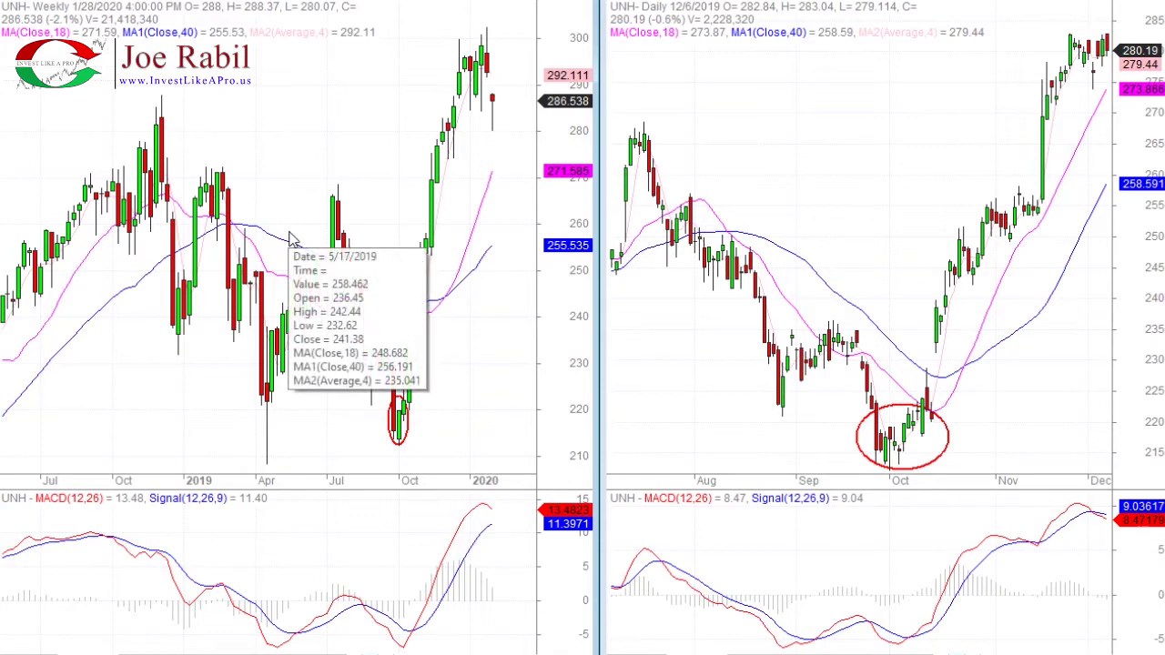
pyautogui.click(409, 444)
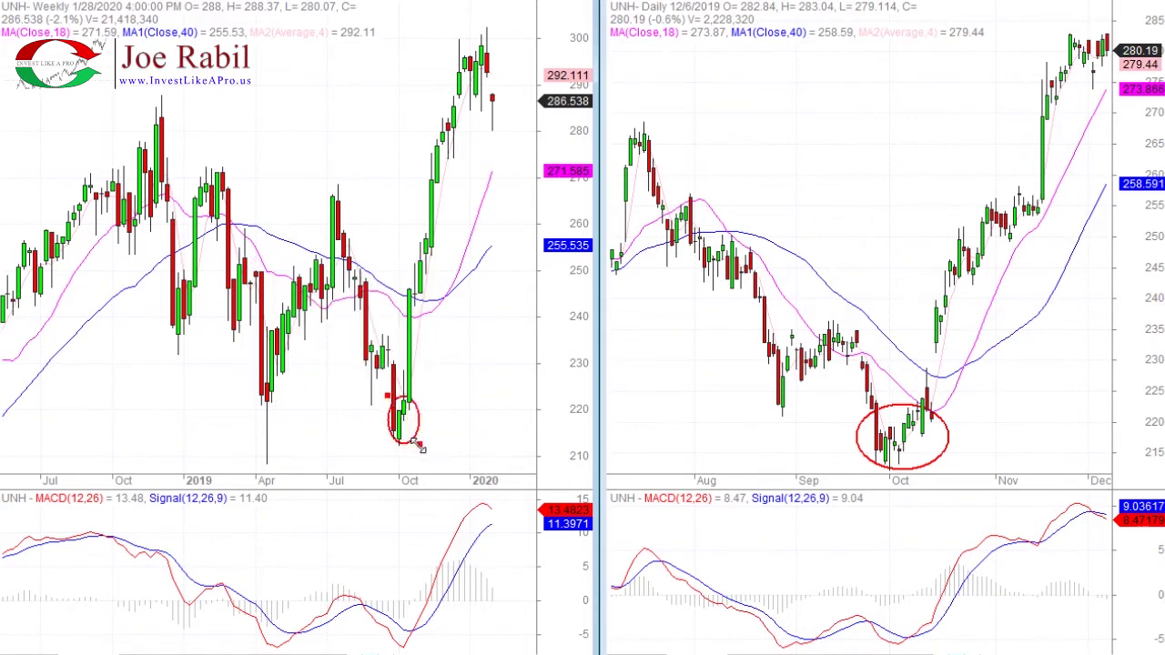
pyautogui.moveTo(379, 392); pyautogui.dragTo(376, 393)
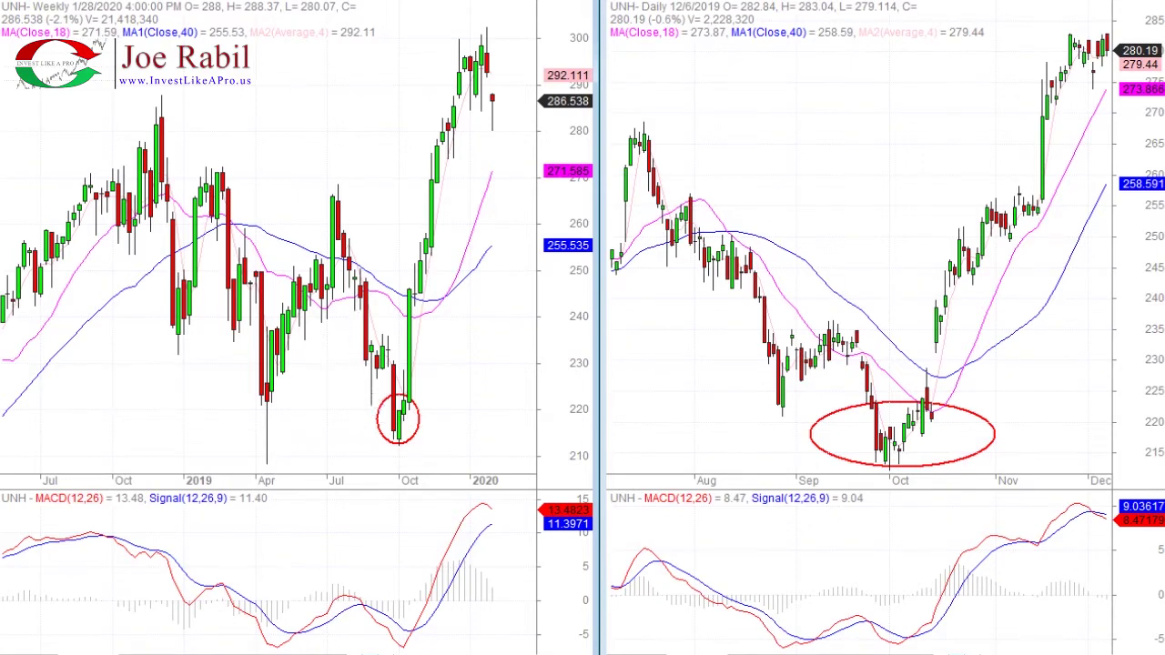
# Draw a downward trend line on the weekly chart from the December 2018 high near 288 to the September 2019 bars near 233
pyautogui.moveTo(160, 95)
pyautogui.mouseDown()
pyautogui.moveTo(390, 338)
pyautogui.moveTo(373, 348)
pyautogui.mouseUp()
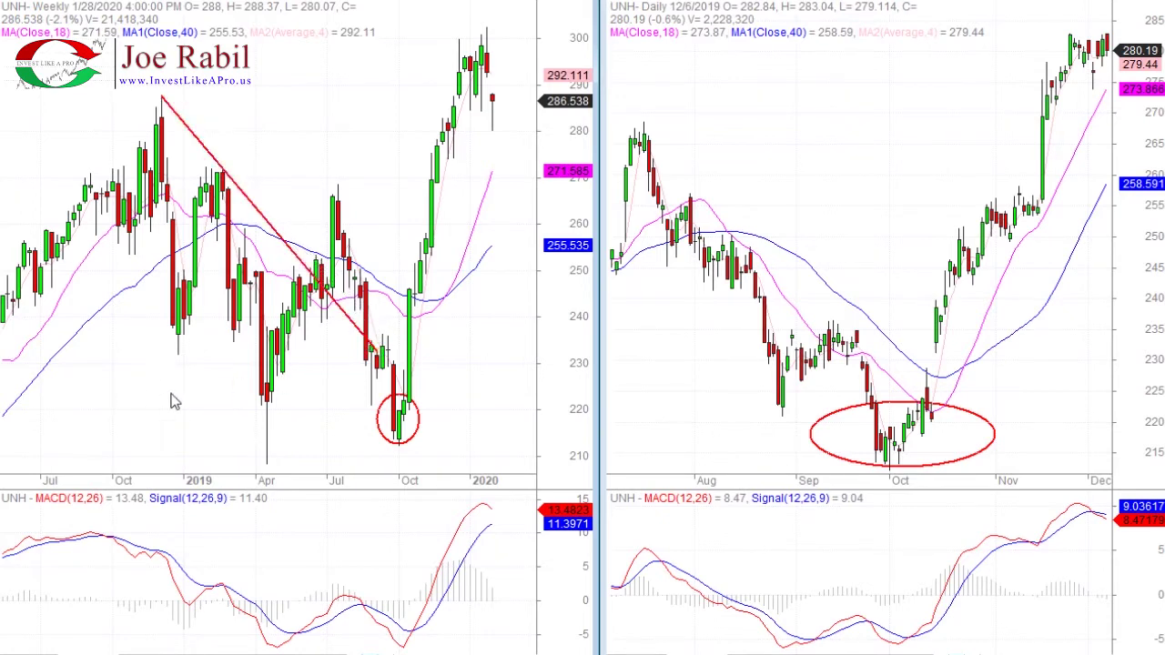
pyautogui.moveTo(178, 410)
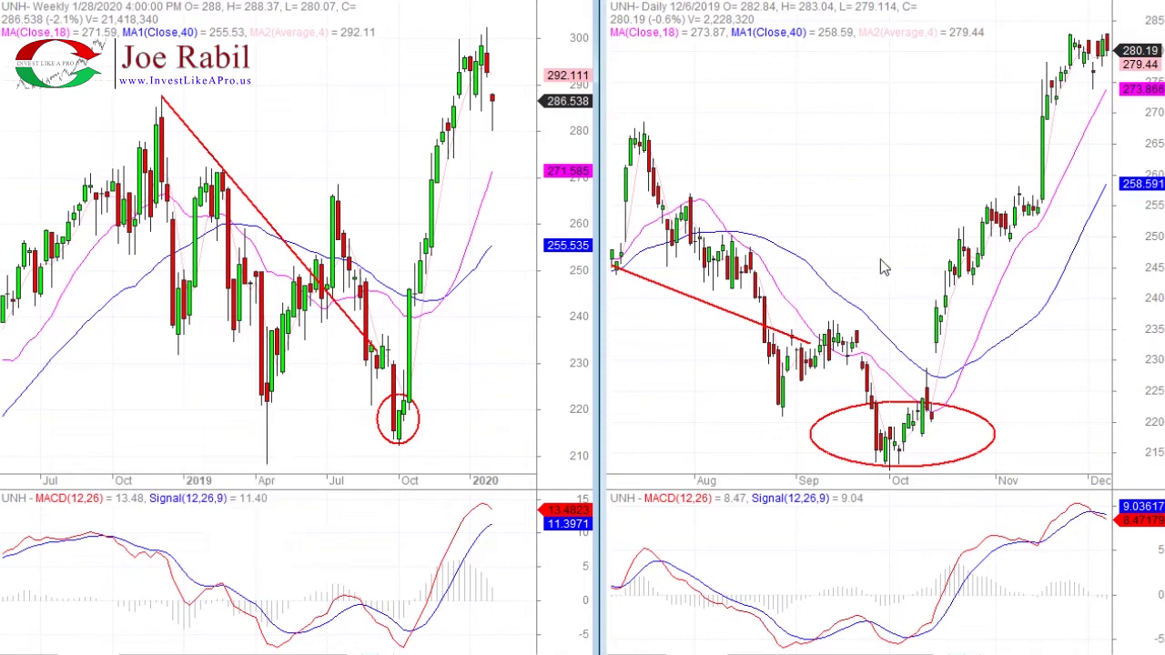
# Examine the price action above the circled low on the daily chart and around the July 2019 peak on the weekly chart
pyautogui.moveTo(876, 259)
pyautogui.moveTo(900, 188)
pyautogui.moveTo(885, 150)
pyautogui.moveTo(903, 118)
pyautogui.moveTo(916, 427)
pyautogui.moveTo(825, 146)
pyautogui.moveTo(335, 194)
pyautogui.moveTo(354, 83)
# Place the text label 2 beside the circled October 2019 low on the weekly chart
pyautogui.moveTo(349, 323)
pyautogui.moveTo(361, 349)
pyautogui.write('2')
pyautogui.click(391, 432)
pyautogui.moveTo(434, 187)
pyautogui.moveTo(337, 426)
pyautogui.moveTo(475, 431)
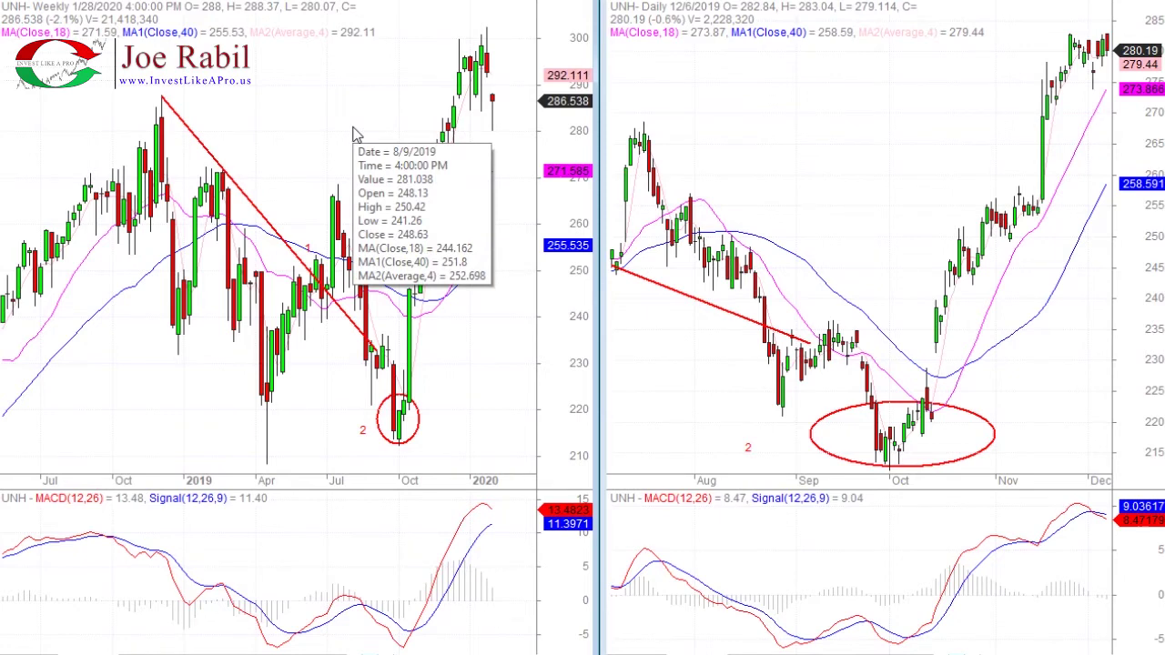
# Change the weekly UNH chart to the daily interval and move it back to end on 12/10/2019
pyautogui.press('d')
pyautogui.hscroll(-5, 407, 651)
pyautogui.hscroll(-7, 407, 651)
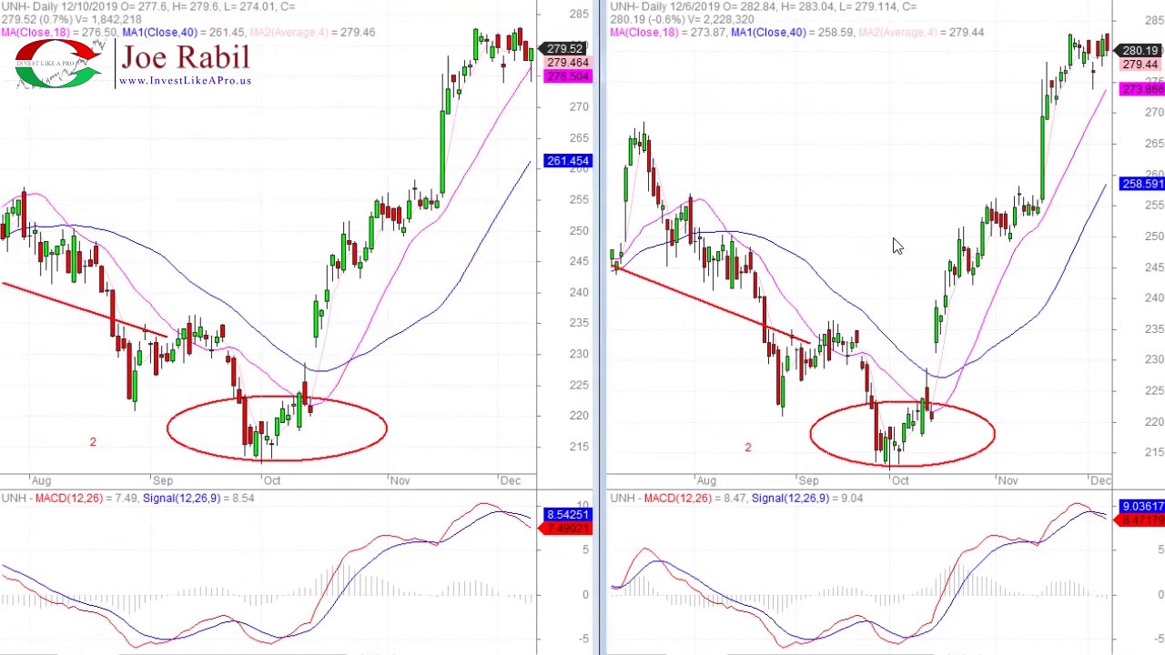
# Change the other UNH chart to the hourly interval and move it back to end on 10/21/2019, covering mid-September onward
pyautogui.press('d')
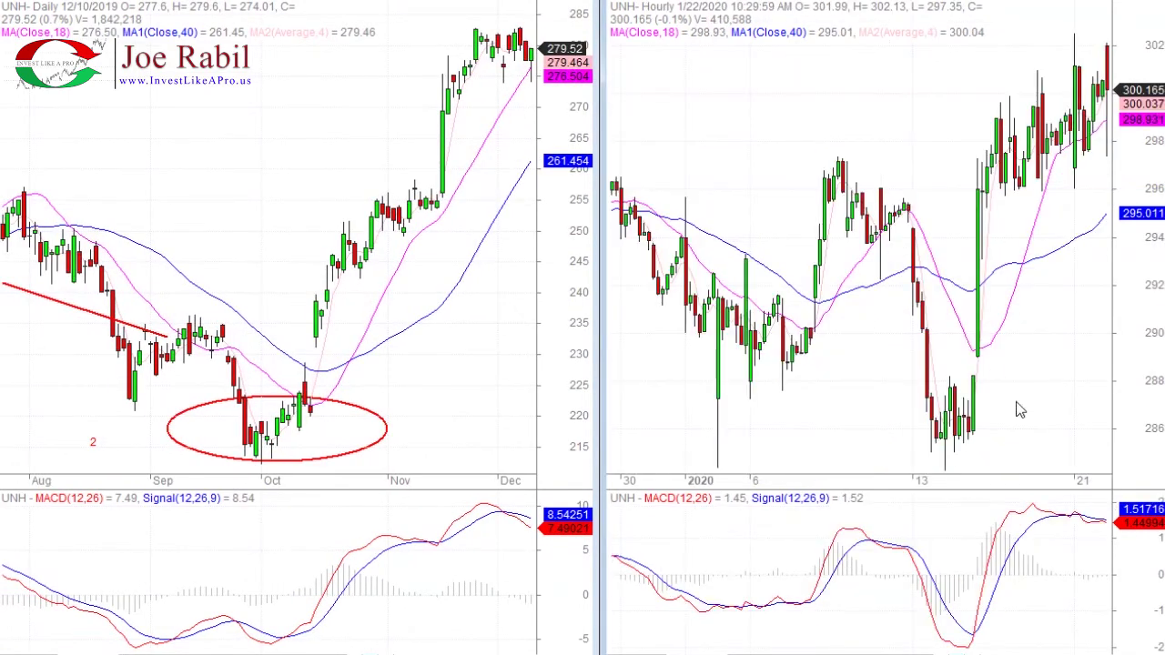
pyautogui.press('h')
pyautogui.hscroll(-6, 860, 255)
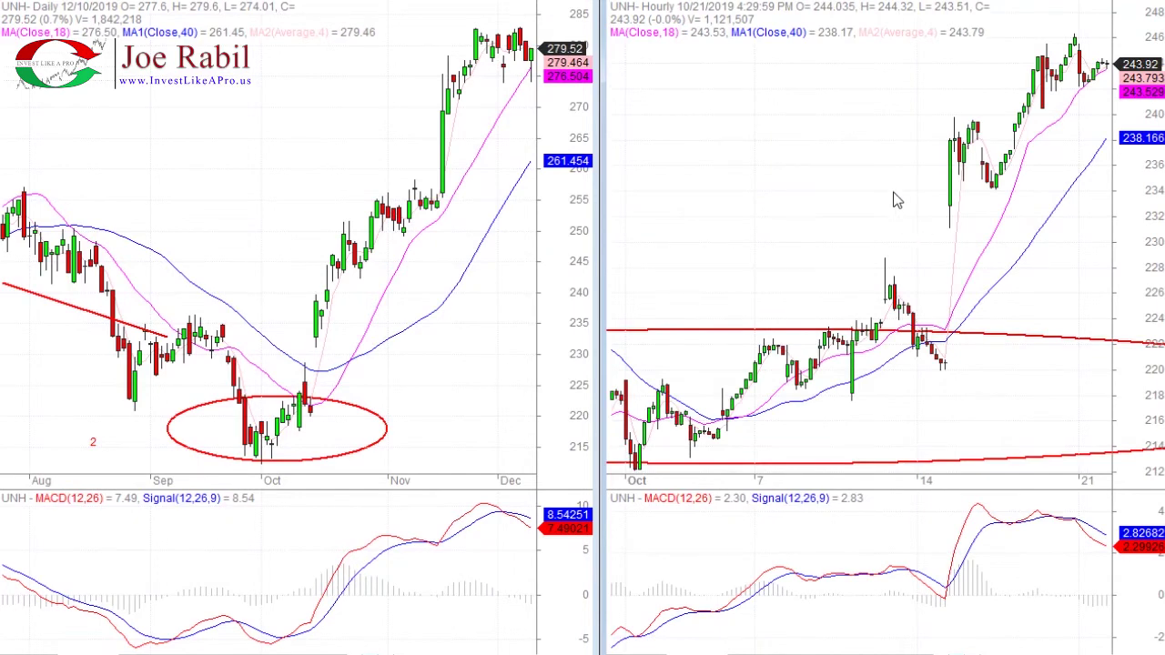
pyautogui.scroll(-5, 896, 200)
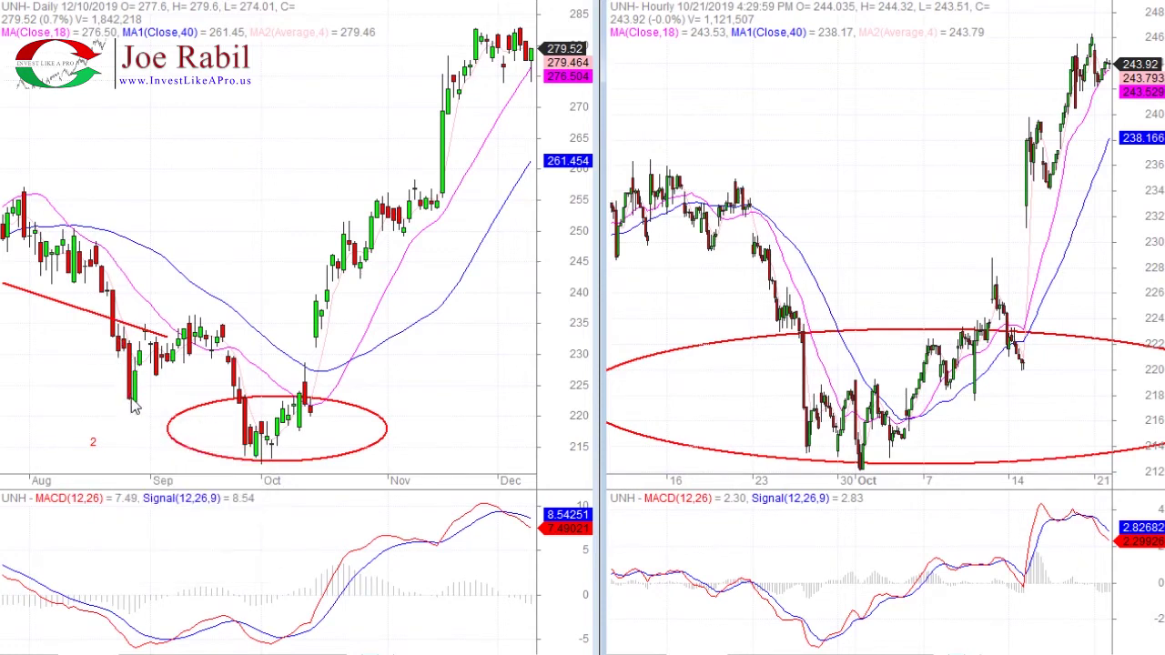
# Compare the August and early October price lows with the matching MACD lows on the daily chart
pyautogui.moveTo(145, 574)
pyautogui.scroll(-4, 145, 574)
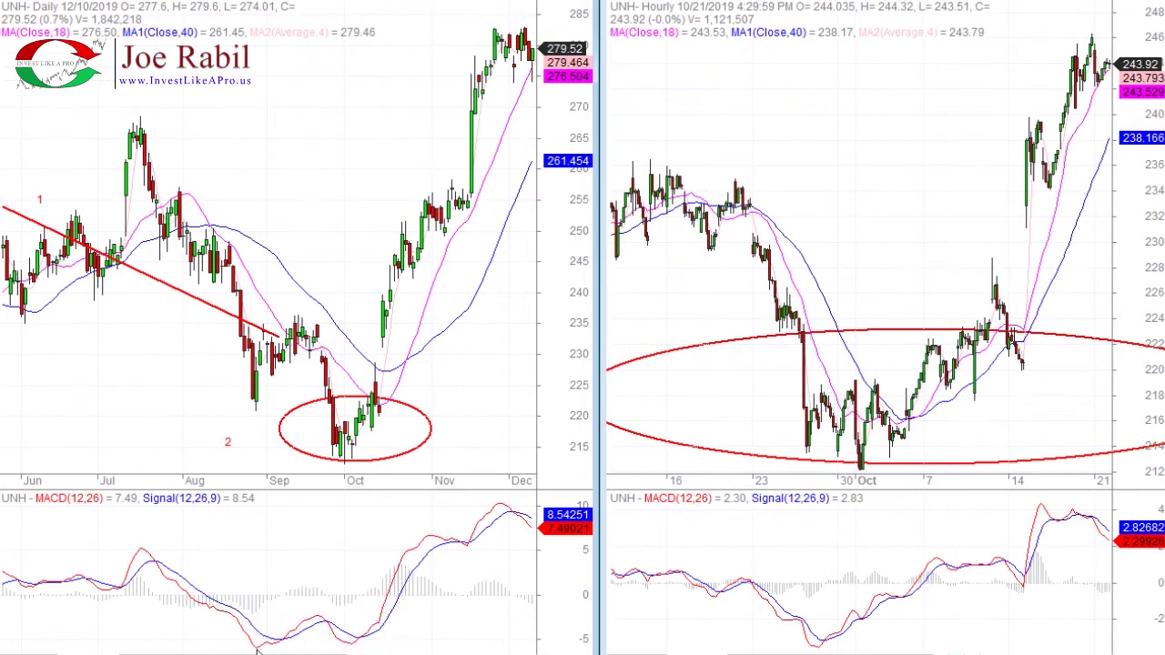
pyautogui.moveTo(257, 402)
pyautogui.moveTo(320, 621)
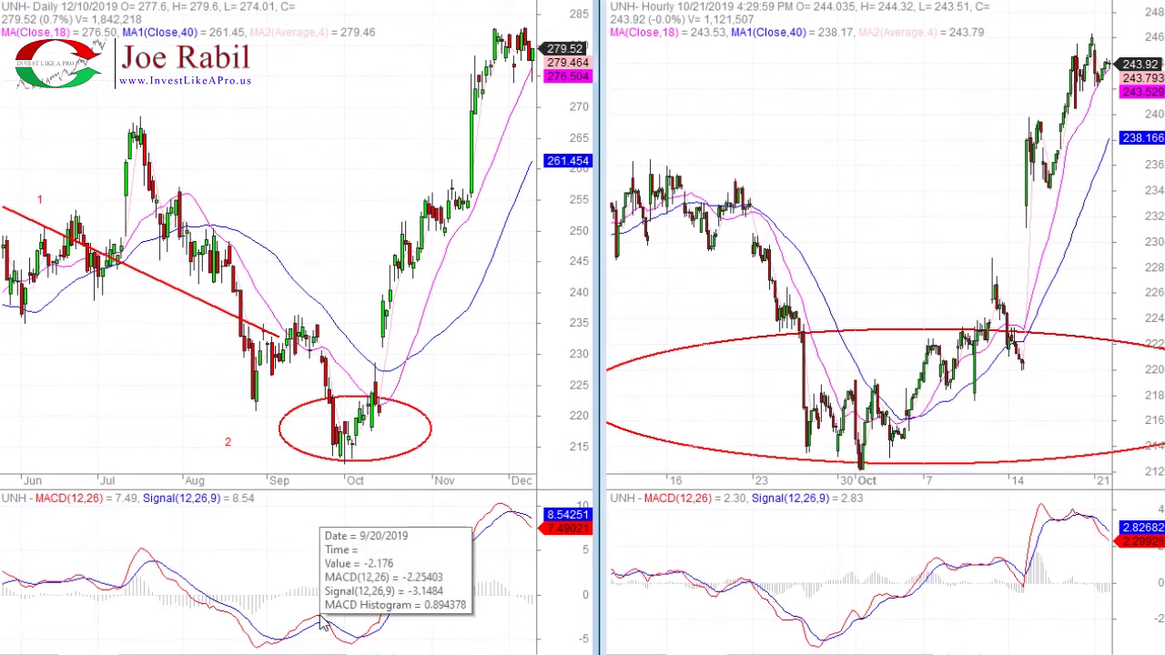
pyautogui.moveTo(312, 335)
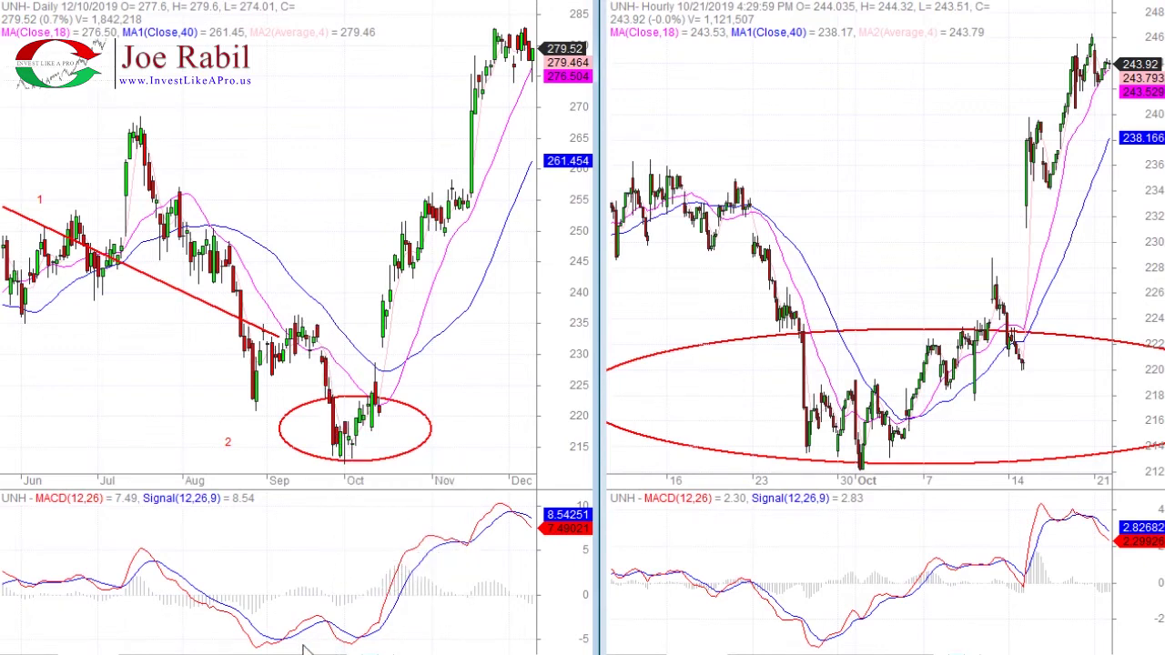
pyautogui.moveTo(342, 458)
pyautogui.moveTo(259, 648)
pyautogui.moveTo(354, 645)
# Shrink the ellipse on the daily chart so it tightly encloses the late September to early October low
pyautogui.click(362, 439)
pyautogui.moveTo(431, 464); pyautogui.dragTo(397, 469)
pyautogui.moveTo(279, 393); pyautogui.dragTo(321, 414)
pyautogui.moveTo(397, 470); pyautogui.dragTo(373, 467)
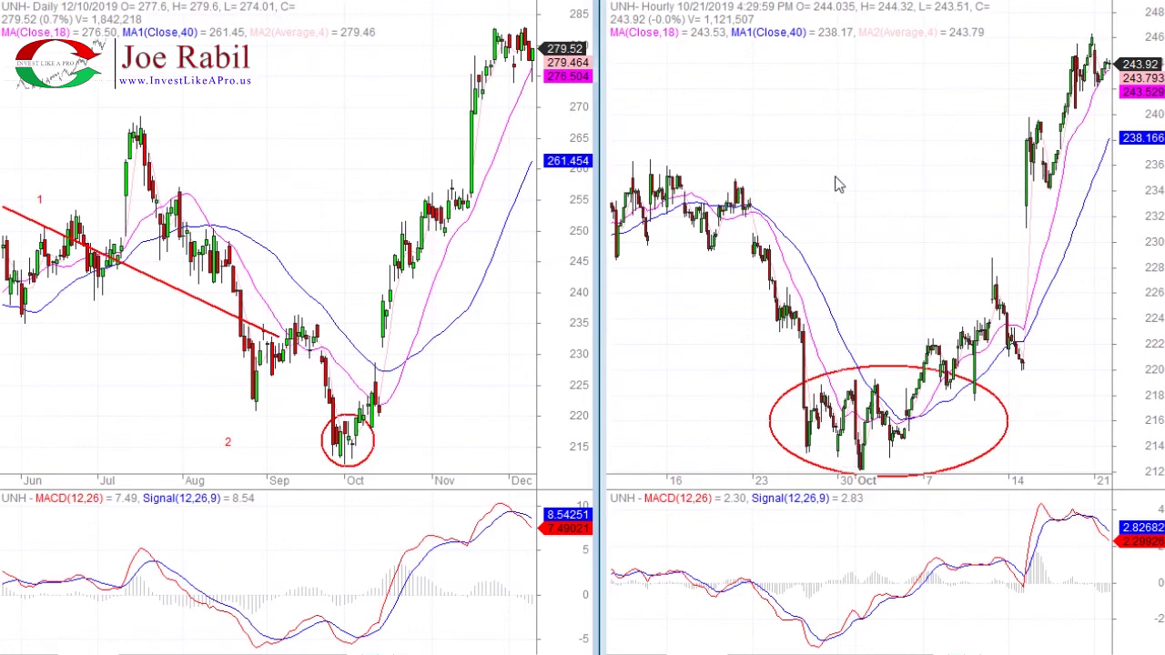
# Draw a downward trend line on the hourly chart from about 236 on 9/19/2019 to about 212 on 10/2/2019
pyautogui.moveTo(839, 186)
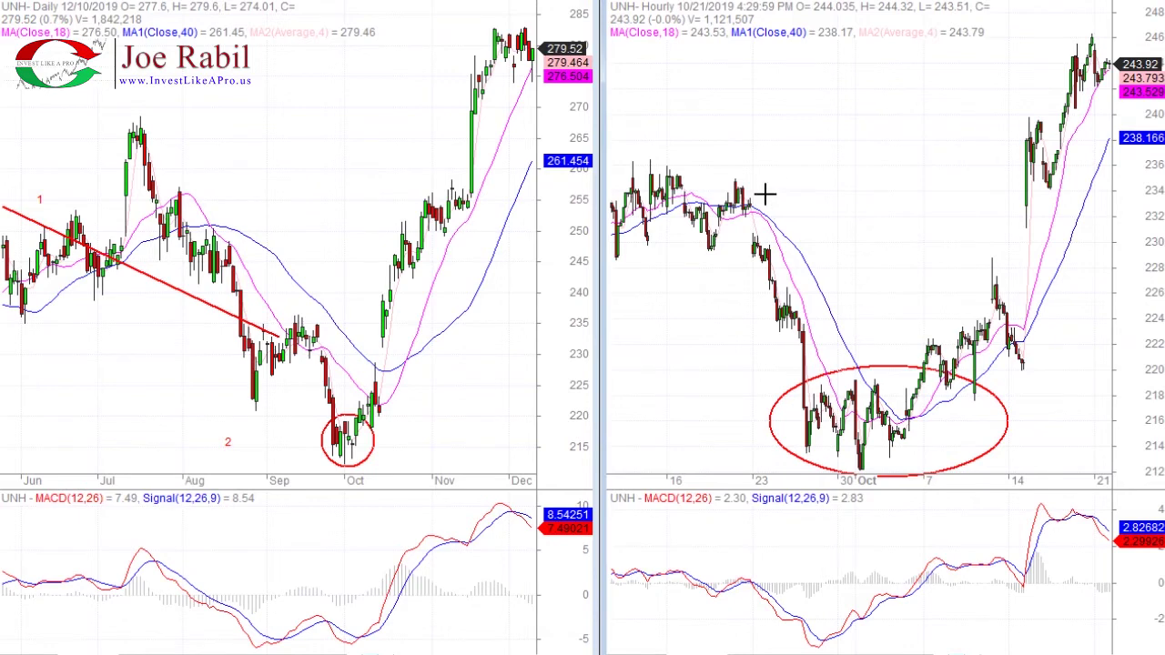
pyautogui.moveTo(862, 404); pyautogui.dragTo(879, 472)
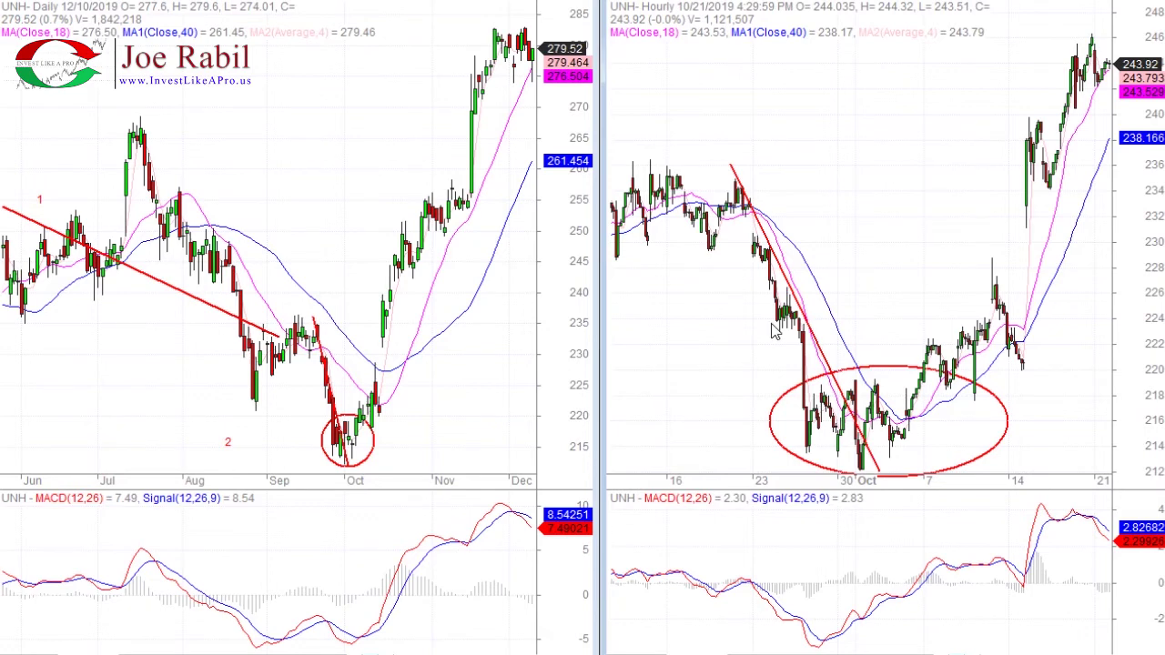
# Enlarge the hourly chart's bars and move it back to end on 10/11/2019, showing the whole circled low
pyautogui.scroll(5, 851, 266)
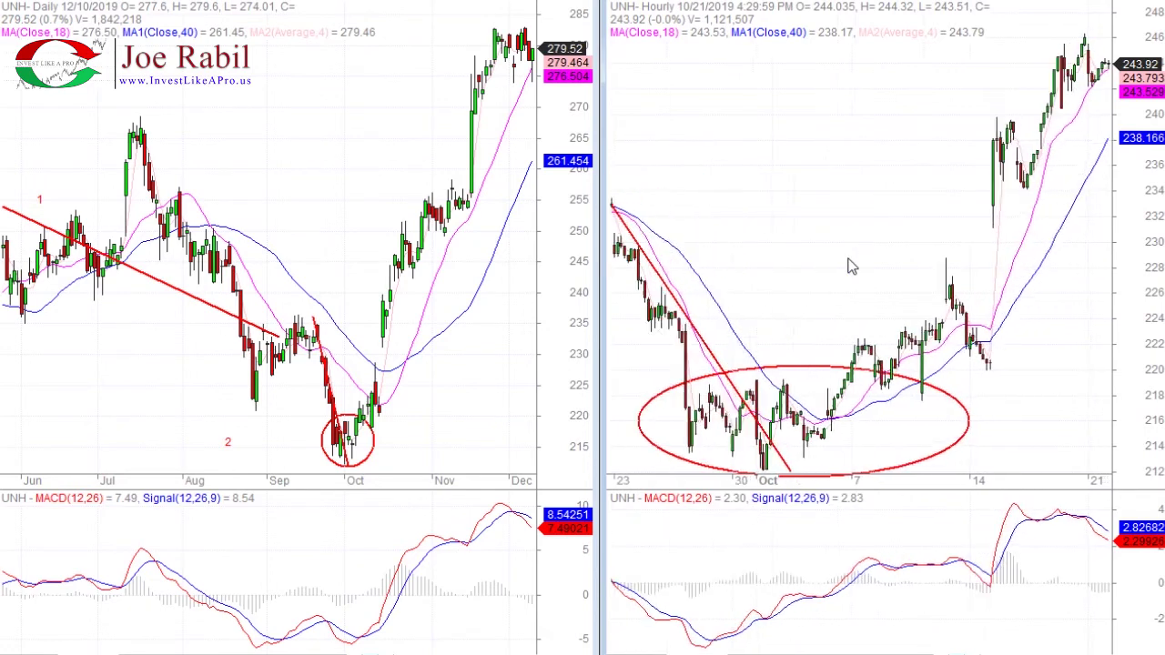
pyautogui.press('Left')
pyautogui.press('Left')
pyautogui.press('Left')
pyautogui.press('Left')
pyautogui.press('Left')
pyautogui.press('Left')
pyautogui.press('Left')
pyautogui.press('Left')
pyautogui.press('Left')
pyautogui.press('Left')
pyautogui.press('Left')
pyautogui.press('Left')
pyautogui.press('Left')
pyautogui.press('Left')
pyautogui.press('Left')
pyautogui.press('Left')
pyautogui.press('Left')
pyautogui.press('Left')
pyautogui.press('Left')
pyautogui.press('Left')
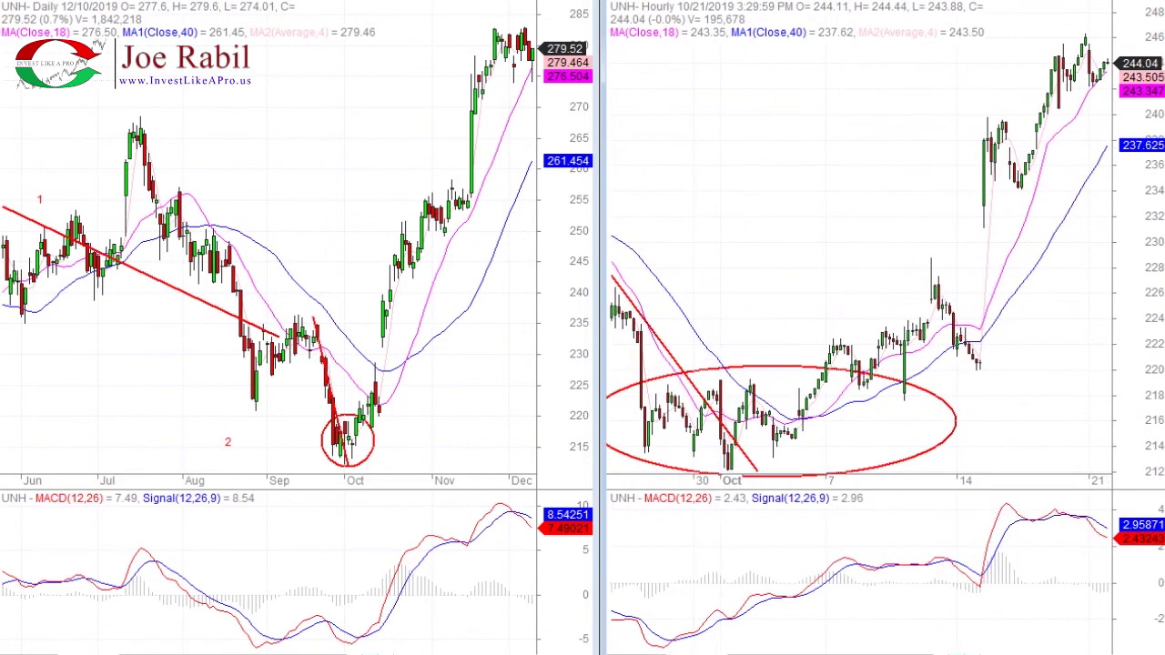
pyautogui.press('Left')
pyautogui.press('Left')
pyautogui.press('Left')
pyautogui.press('Left')
pyautogui.press('Left')
pyautogui.press('Left')
pyautogui.press('Left')
pyautogui.press('Left')
pyautogui.press('Left')
pyautogui.press('Left')
pyautogui.press('Left')
pyautogui.press('Left')
pyautogui.press('Left')
pyautogui.press('Left')
pyautogui.press('Left')
pyautogui.press('Left')
pyautogui.press('Left')
pyautogui.press('Left')
pyautogui.press('Left')
pyautogui.press('Left')
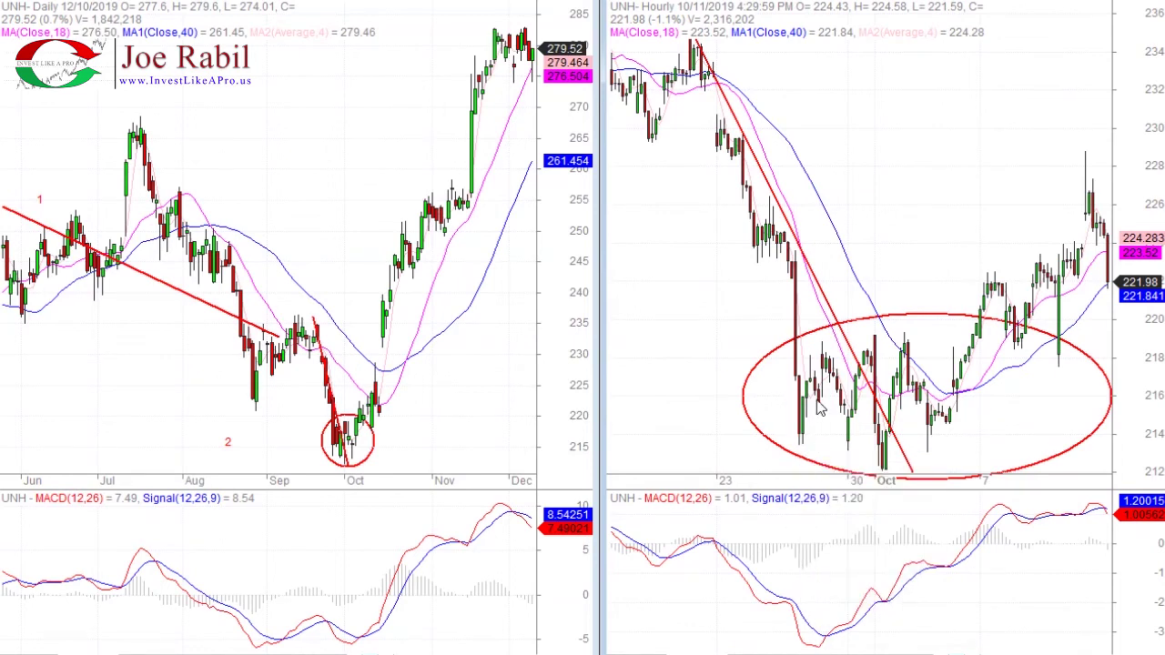
# Examine the swing highs and lows inside the hourly ellipse against the MACD, the trend line and the circled daily low
pyautogui.moveTo(824, 351)
pyautogui.moveTo(853, 457)
pyautogui.moveTo(807, 411)
pyautogui.moveTo(721, 472)
pyautogui.moveTo(875, 346)
pyautogui.moveTo(989, 607)
pyautogui.moveTo(892, 430)
pyautogui.moveTo(888, 481)
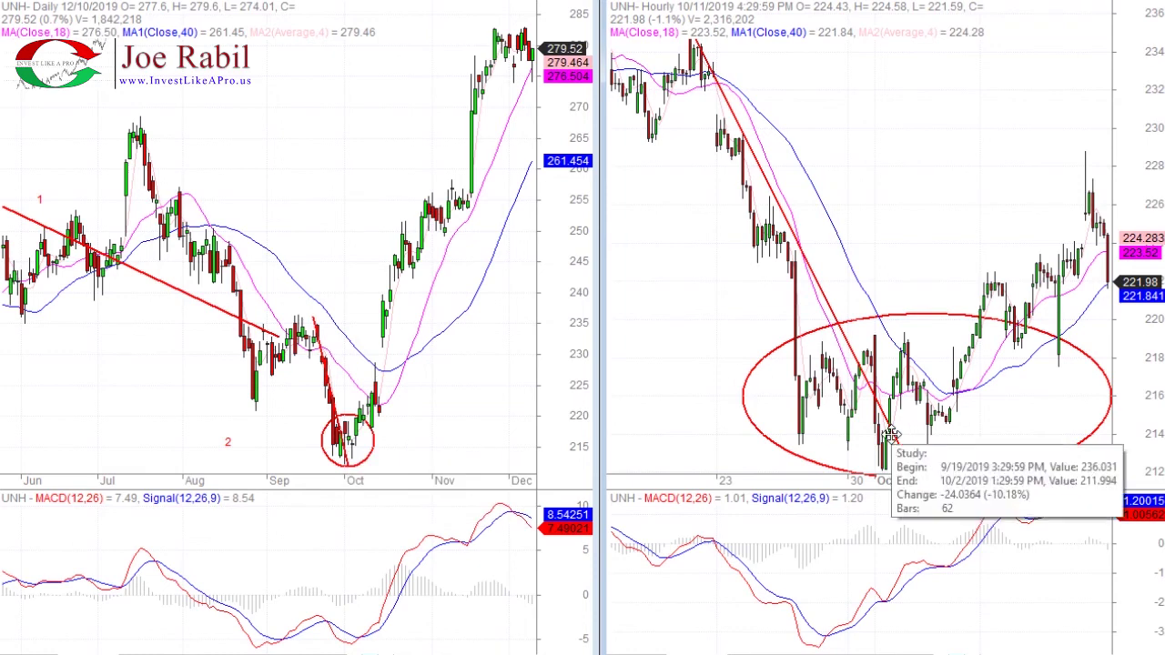
pyautogui.moveTo(962, 435)
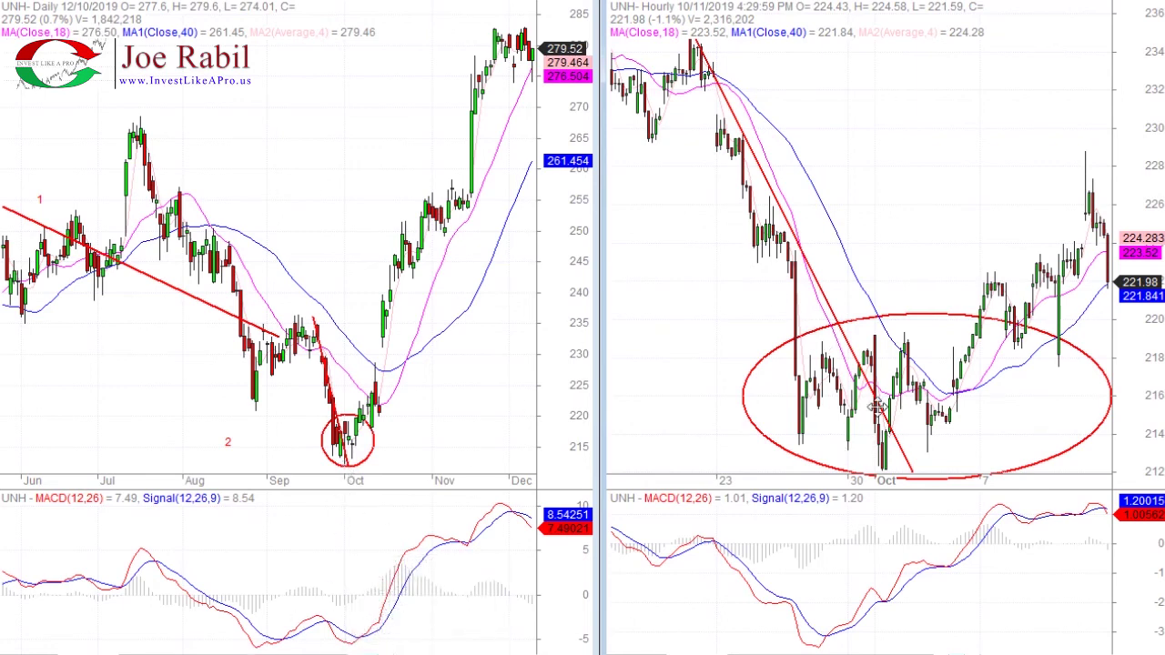
pyautogui.moveTo(898, 435)
pyautogui.moveTo(350, 440)
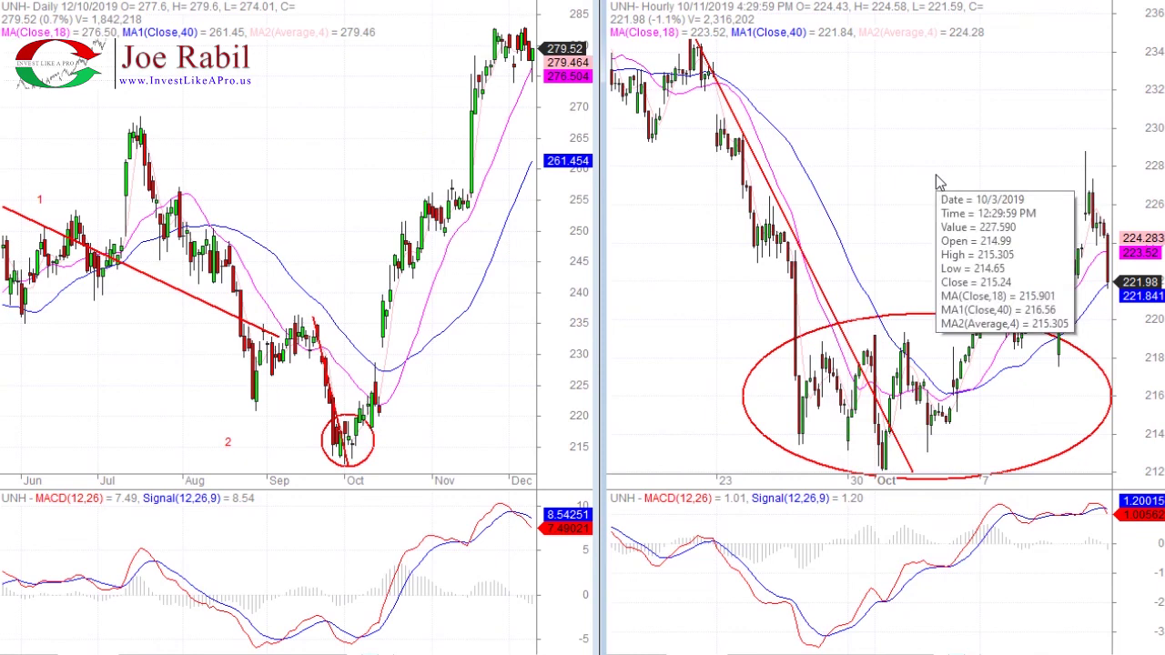
pyautogui.moveTo(927, 139)
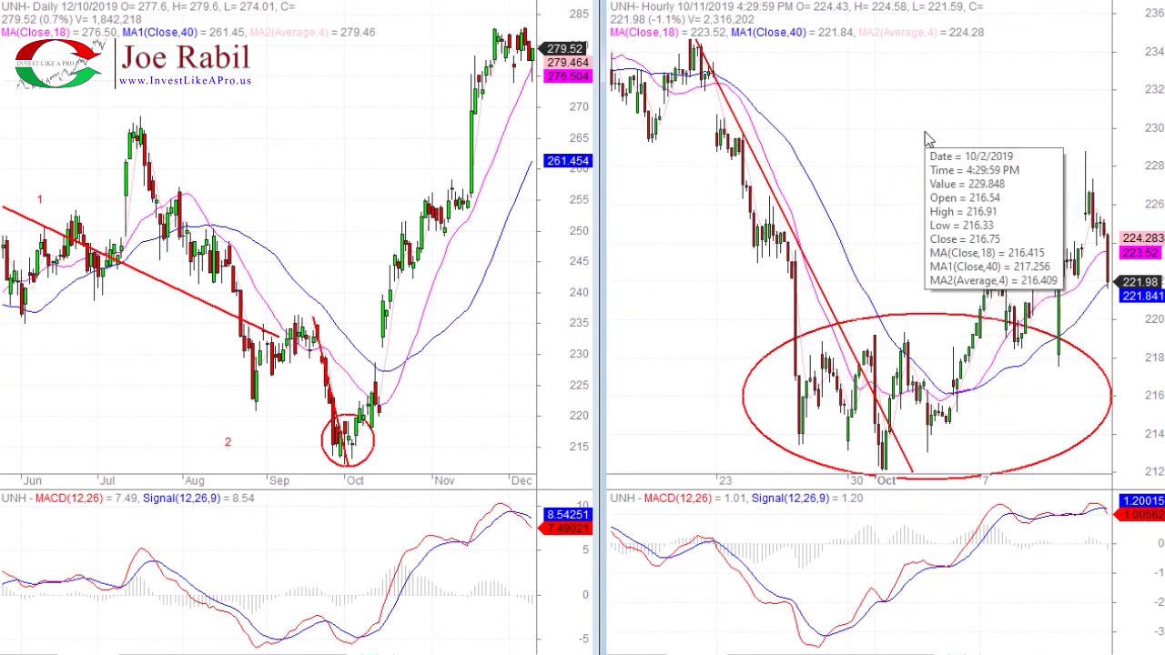